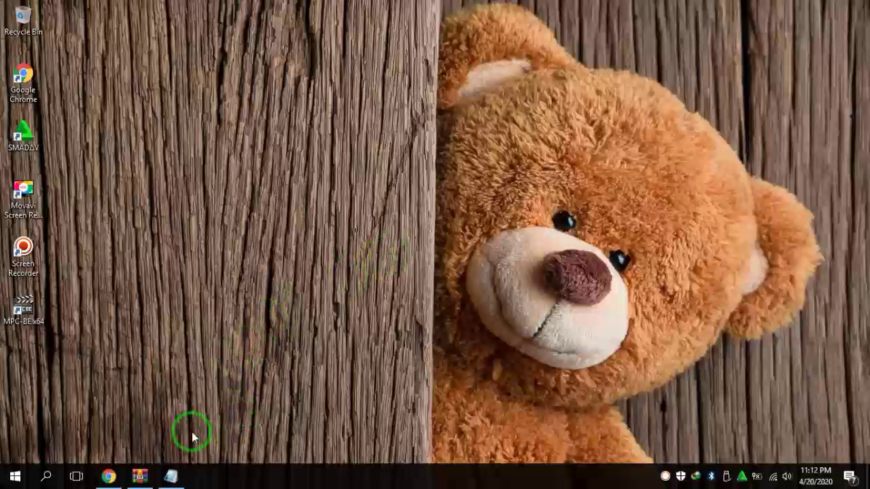
# Launch RevoUninProSetup.exe from the RevoUninstaller4.sanet.st.rar archive and minimize the archive window.
pyautogui.moveTo(148, 479)
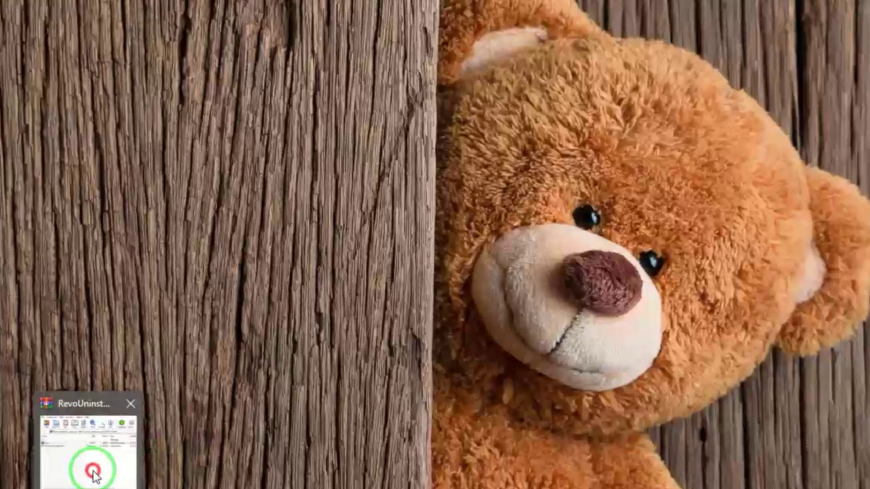
pyautogui.click(139, 429)
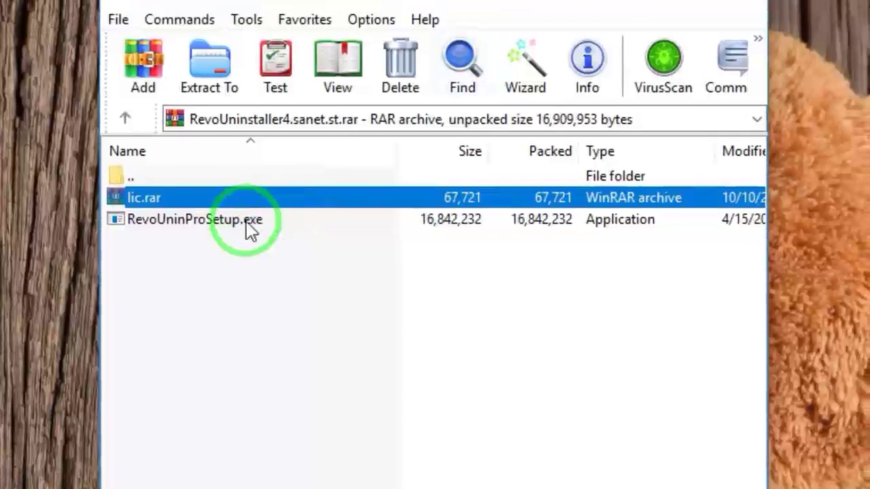
pyautogui.click(257, 201)
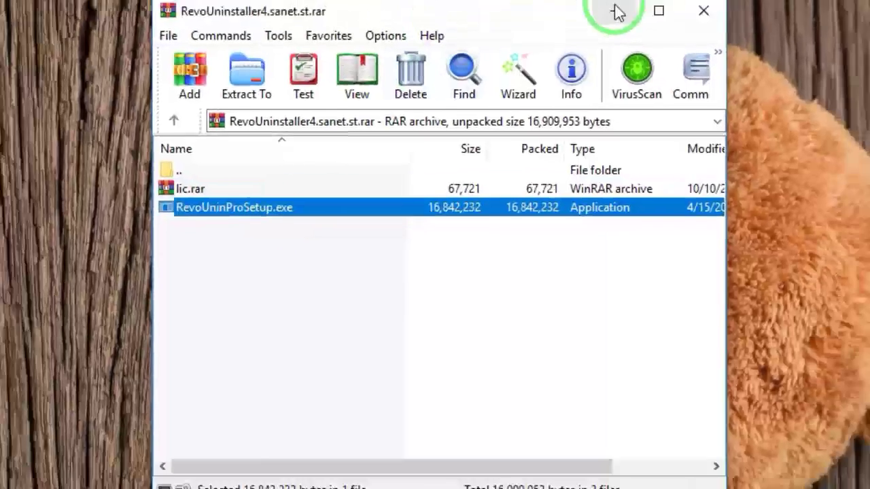
pyautogui.click(616, 11)
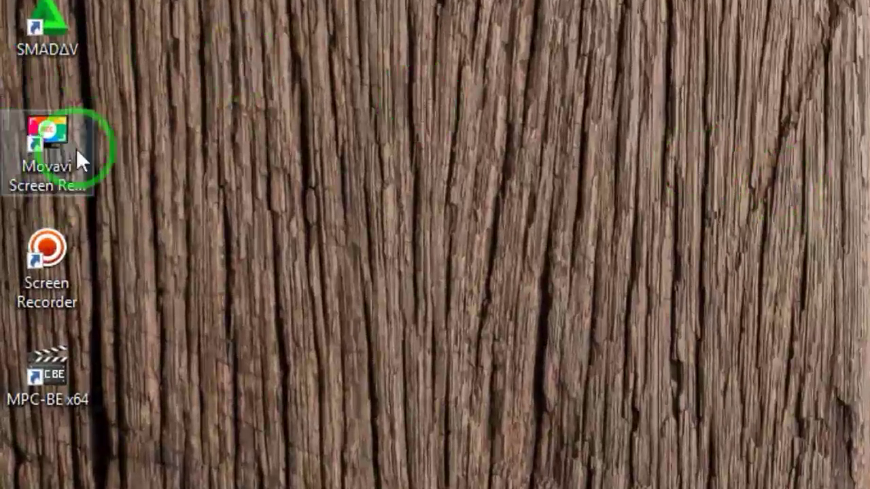
pyautogui.doubleClick(76, 151)
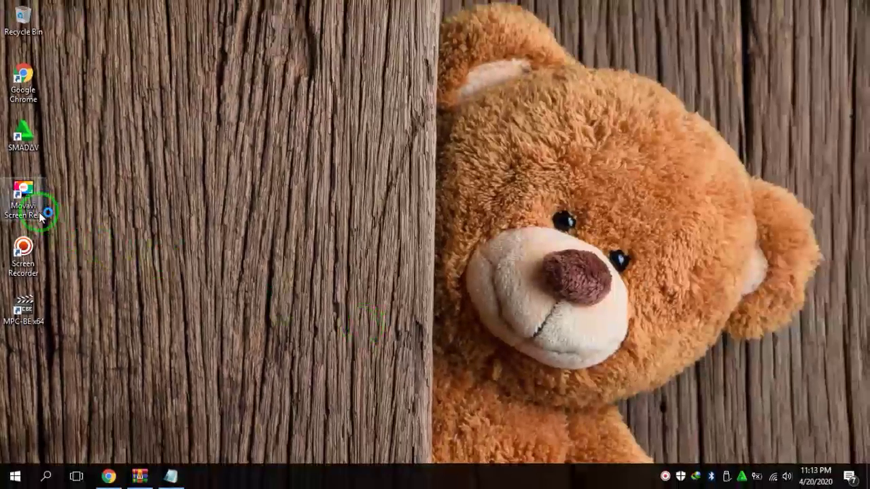
pyautogui.click(398, 262)
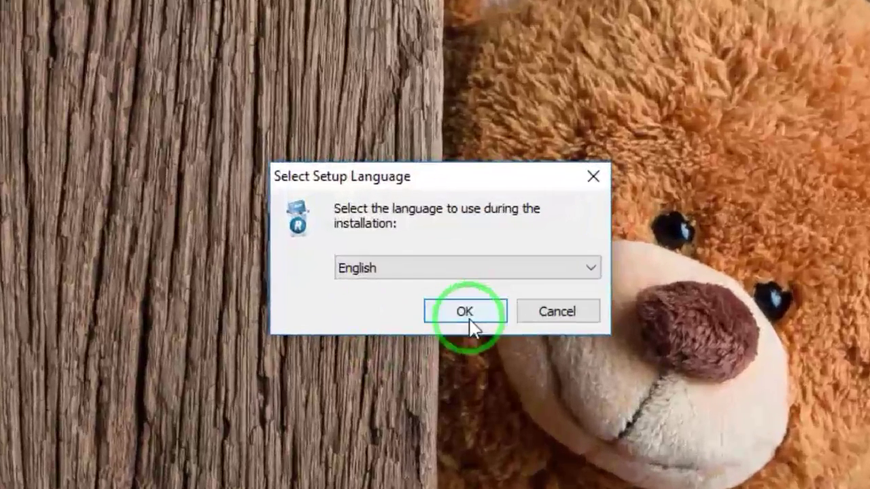
# Choose English as the setup language, accept the license agreement and keep the default destination folder.
pyautogui.click(469, 318)
pyautogui.click(299, 375)
pyautogui.click(571, 445)
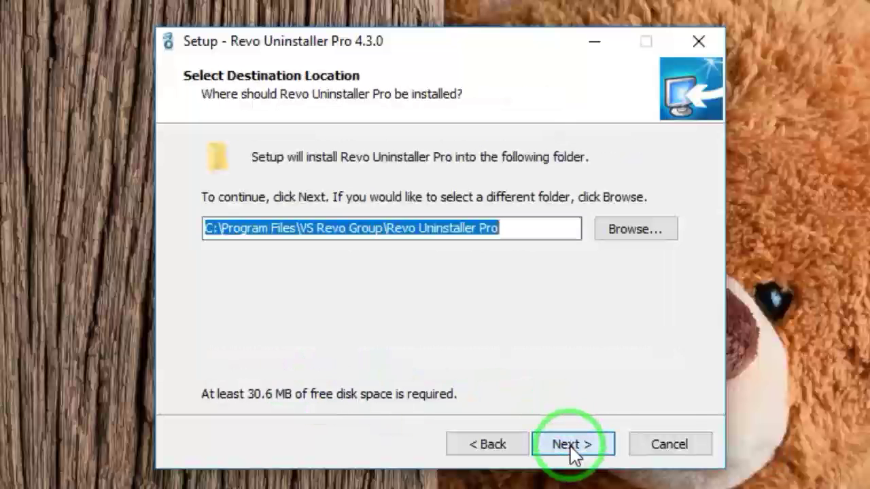
pyautogui.click(571, 447)
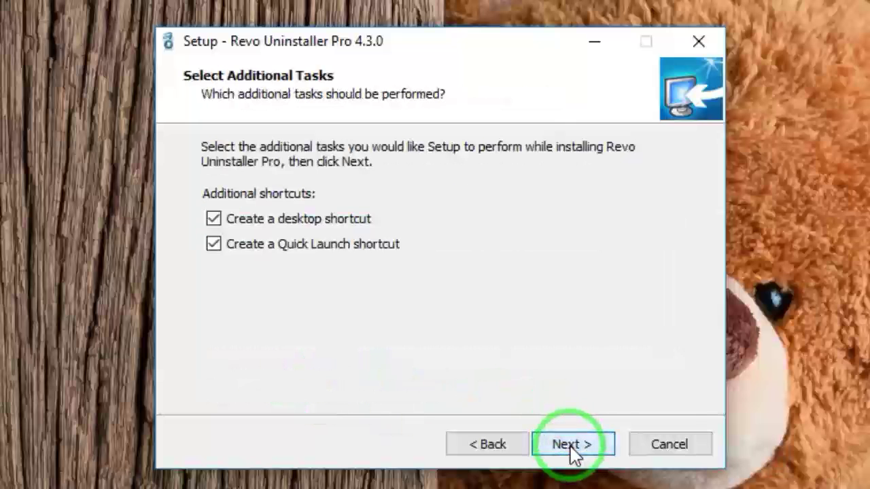
# Install Revo Uninstaller Pro with only a desktop shortcut, and finish the setup without launching the program.
pyautogui.click(572, 447)
pyautogui.click(500, 456)
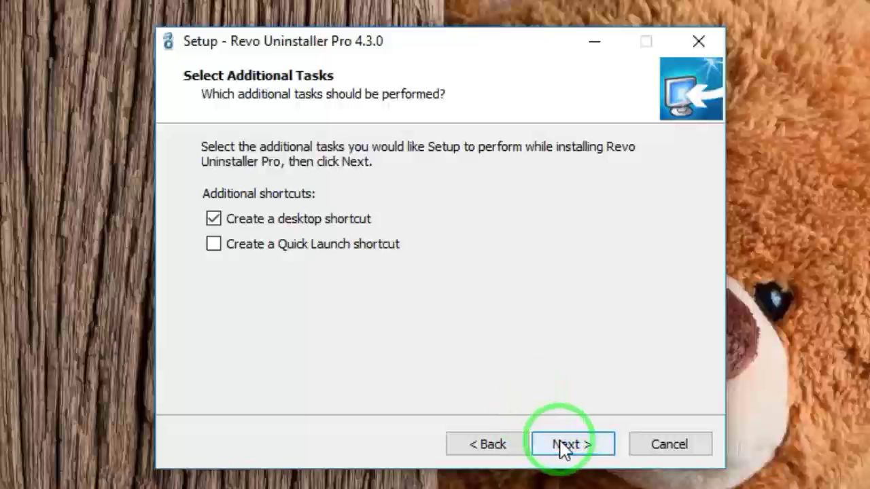
pyautogui.click(598, 451)
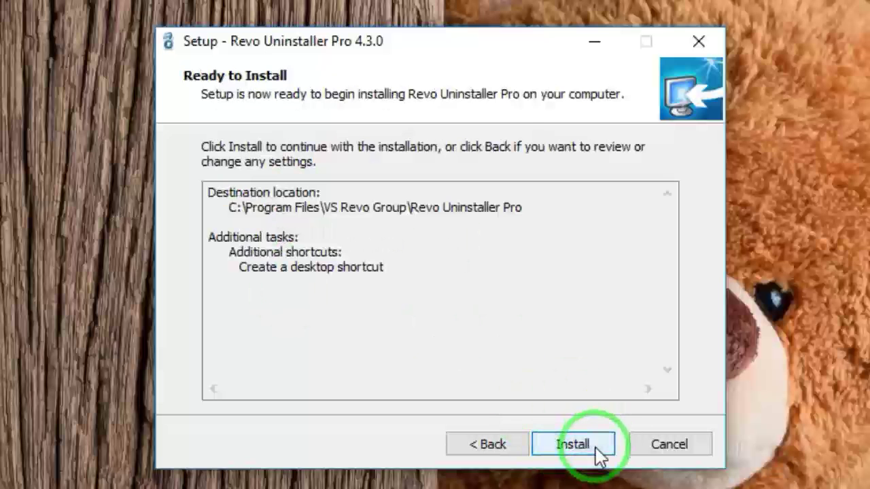
pyautogui.click(598, 451)
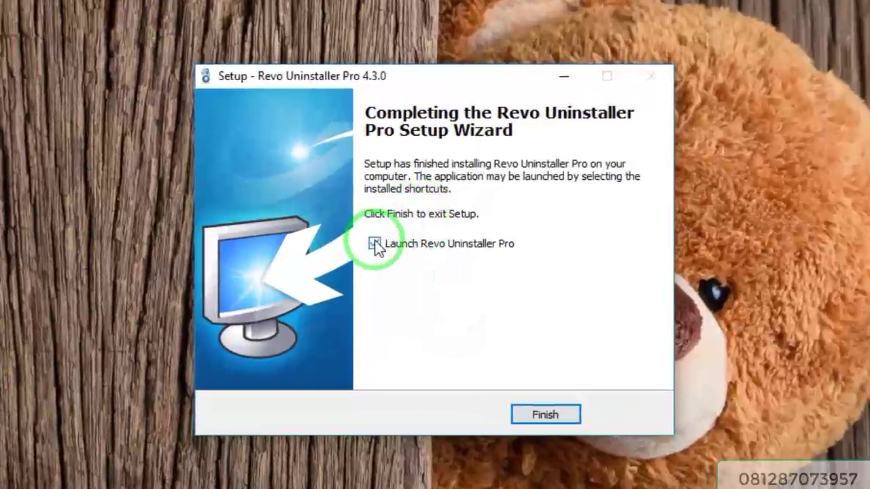
pyautogui.click(544, 417)
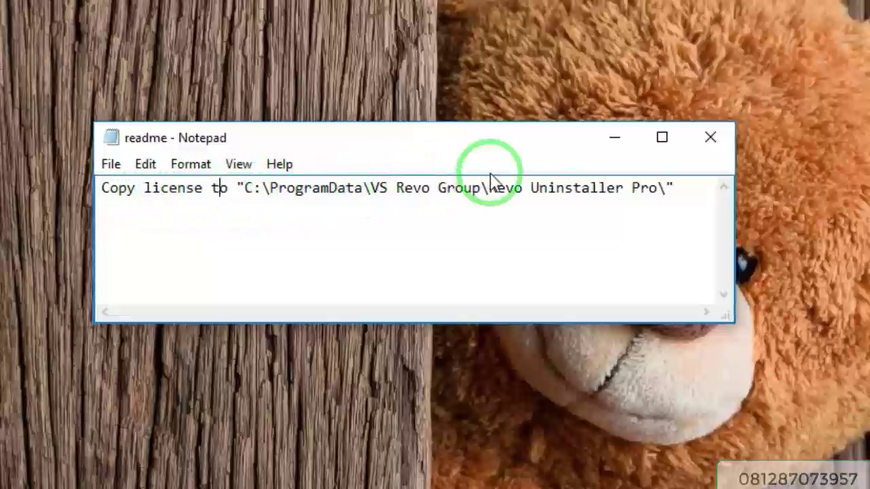
# Minimize the readme and open the SSD Thinkpad (C:) drive in File Explorer.
pyautogui.click(613, 137)
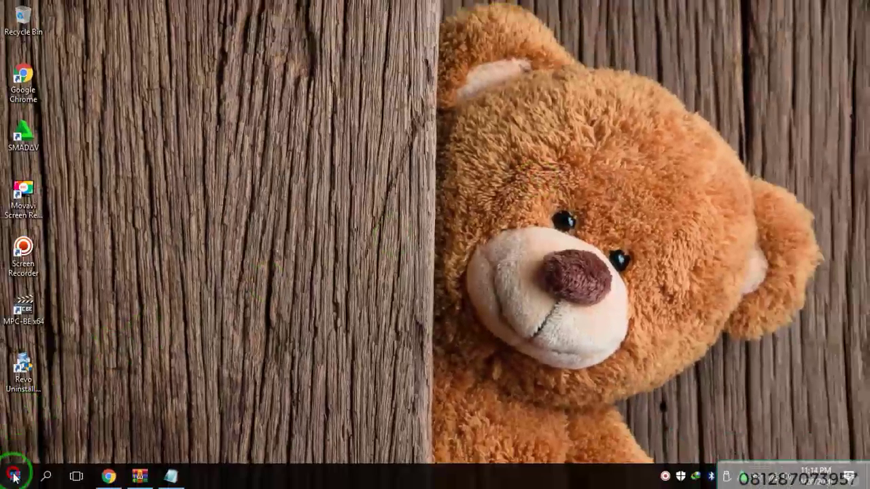
pyautogui.click(13, 478)
pyautogui.click(228, 141)
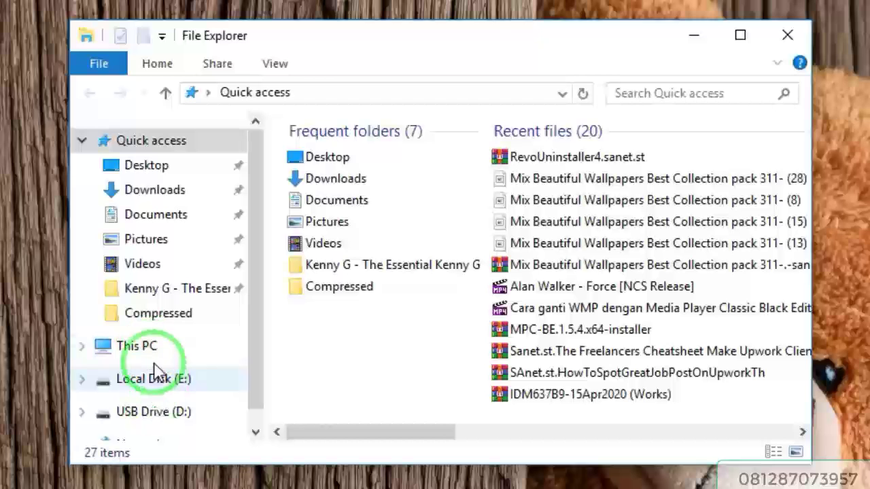
pyautogui.click(145, 348)
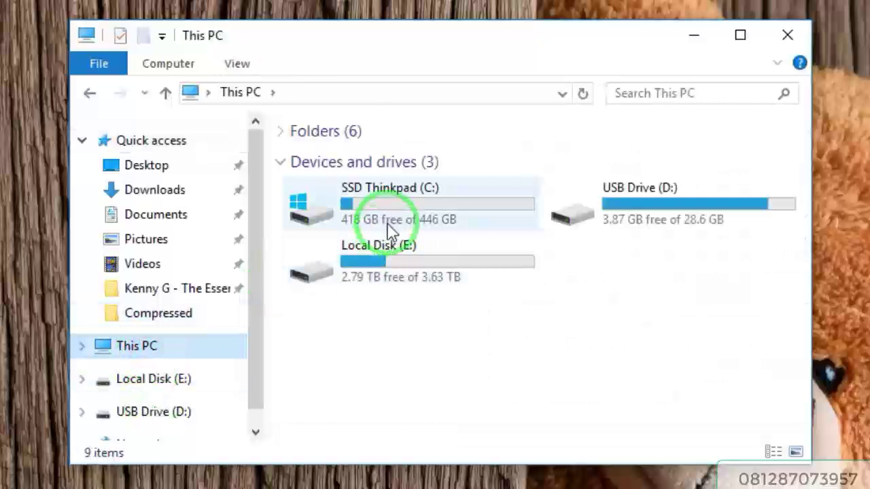
pyautogui.doubleClick(390, 207)
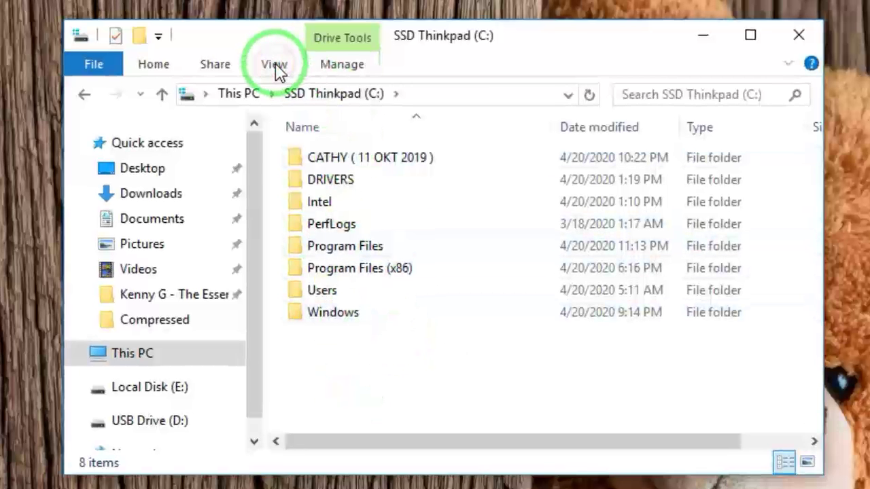
# Set the folder options to show hidden files, folders, and drives, and apply the change.
pyautogui.click(275, 66)
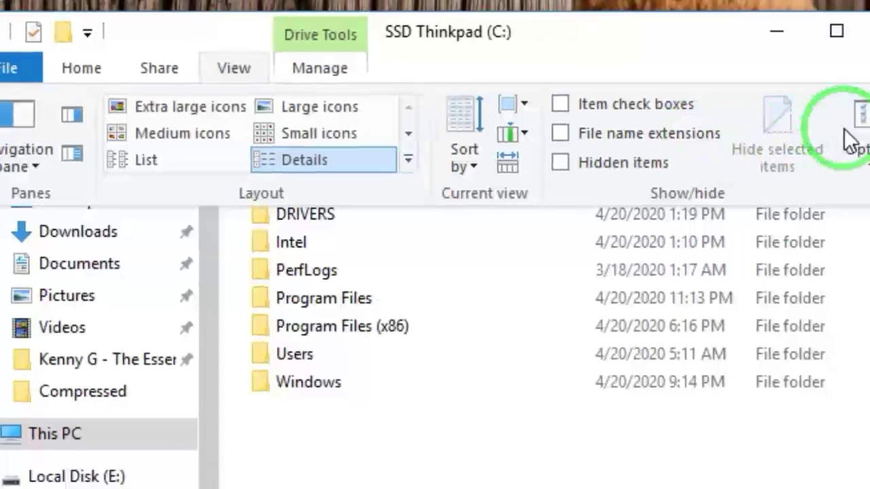
pyautogui.click(851, 136)
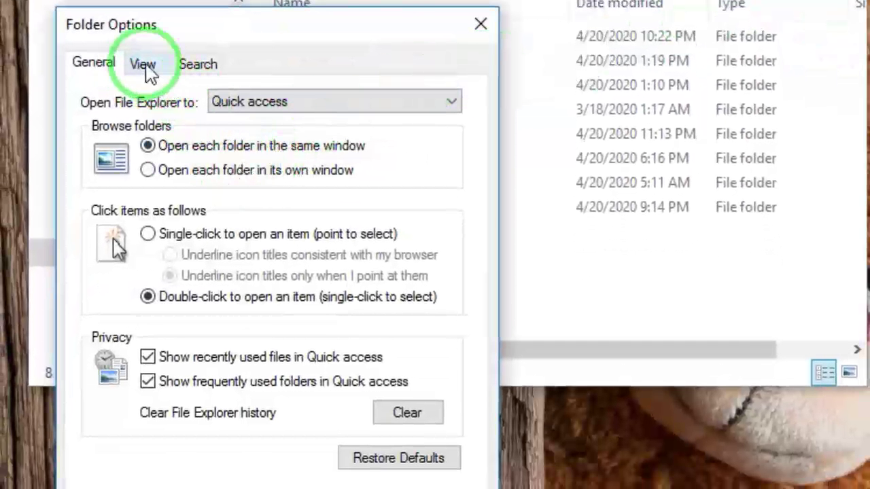
pyautogui.moveTo(129, 33); pyautogui.dragTo(115, 0)
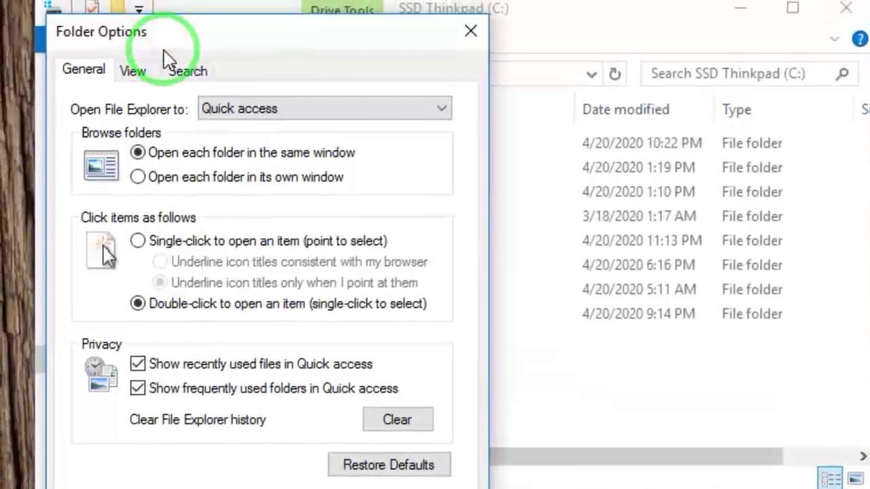
pyautogui.click(133, 72)
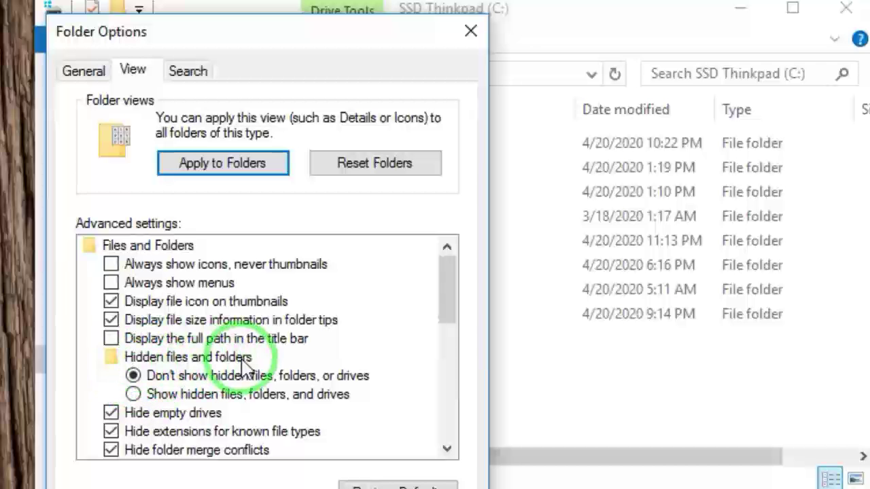
pyautogui.click(160, 395)
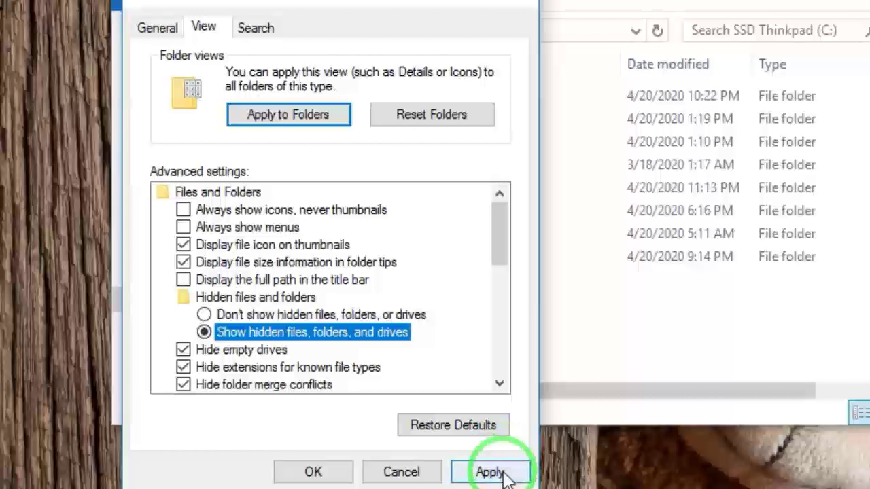
pyautogui.click(491, 472)
pyautogui.click(307, 472)
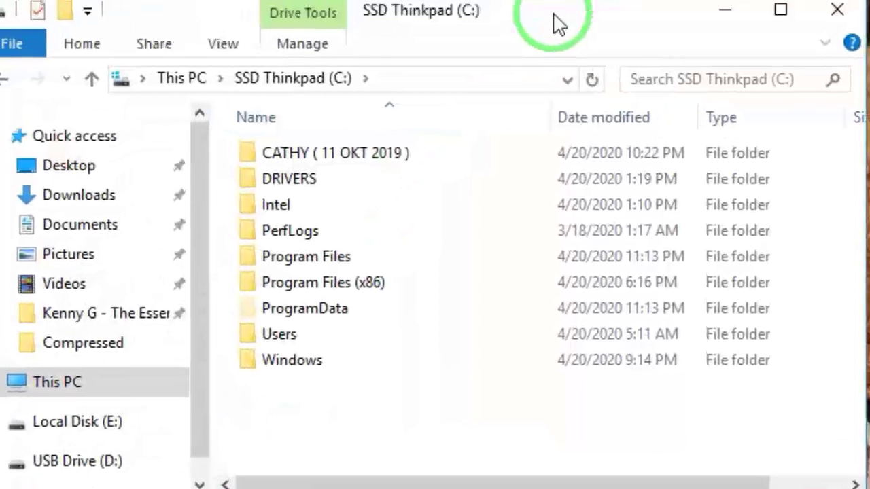
pyautogui.click(640, 53)
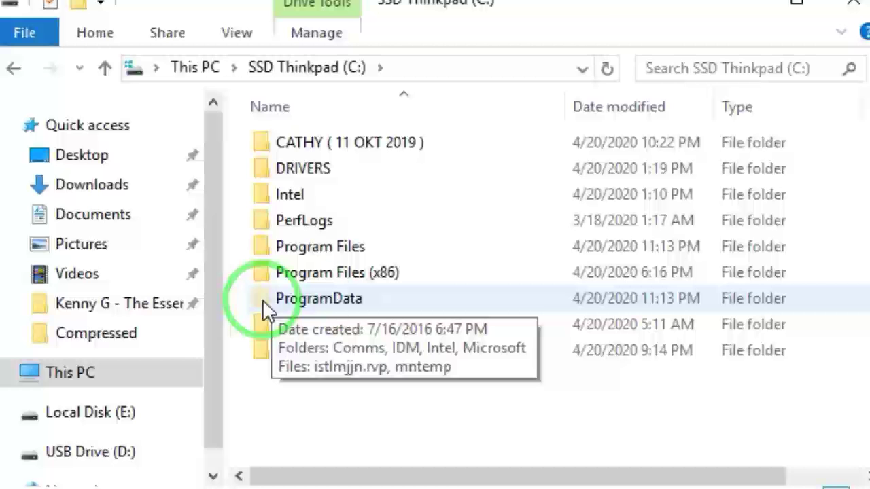
# Open the folder ProgramData\VS Revo Group\Revo Uninstaller Pro on drive C.
pyautogui.click(315, 300)
pyautogui.doubleClick(316, 300)
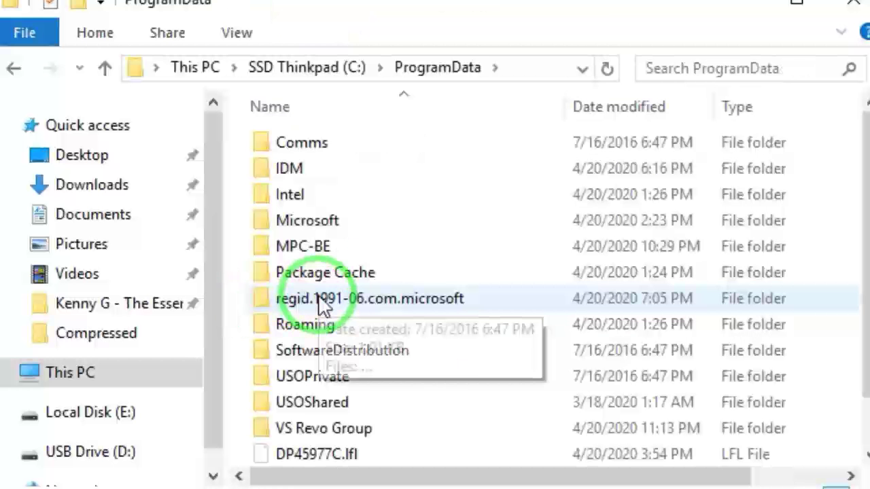
pyautogui.scroll(-1, 410, 229)
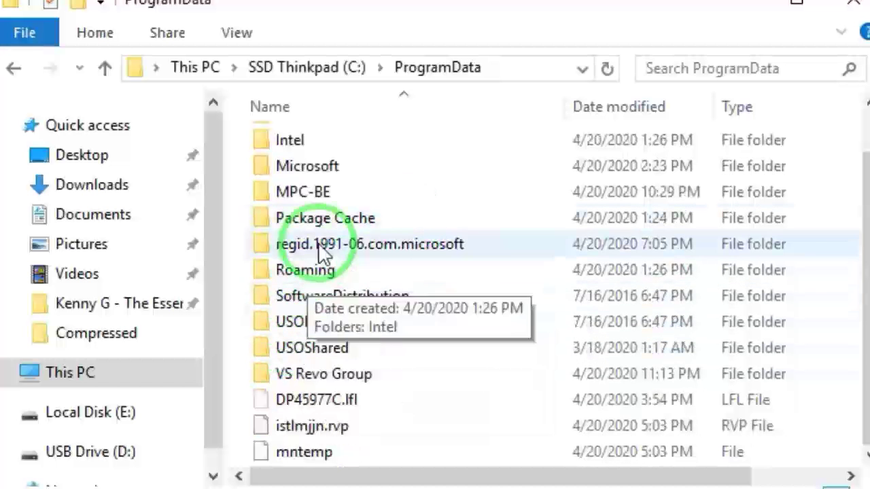
pyautogui.doubleClick(314, 373)
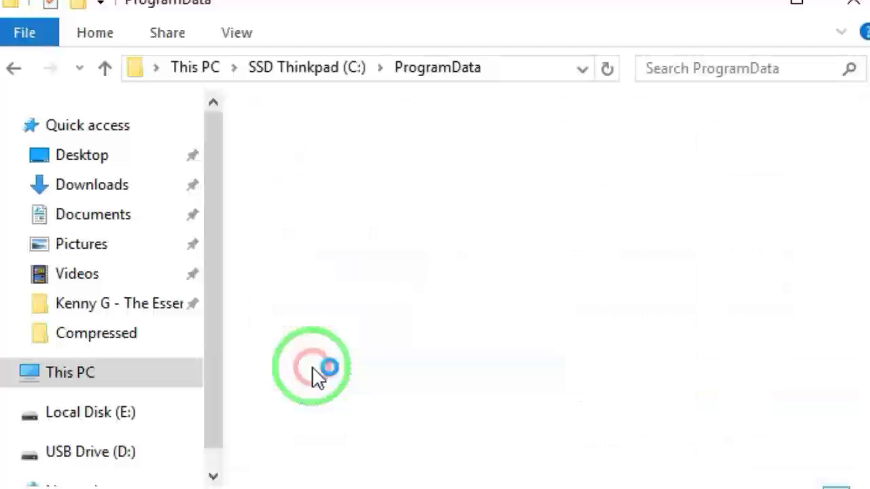
pyautogui.doubleClick(328, 148)
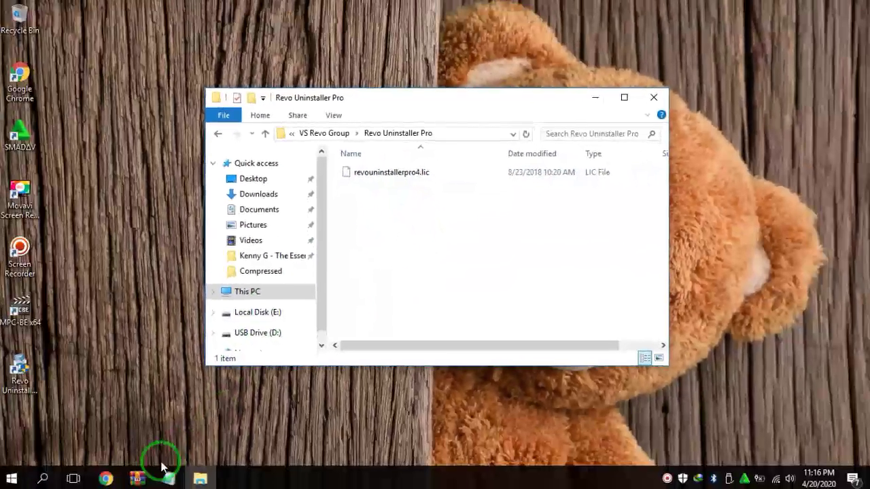
# Open lic.rar from the RevoUninstaller4.sanet.st.rar archive in its own window beside the Revo Uninstaller Pro folder and minimize the parent archive.
pyautogui.click(139, 476)
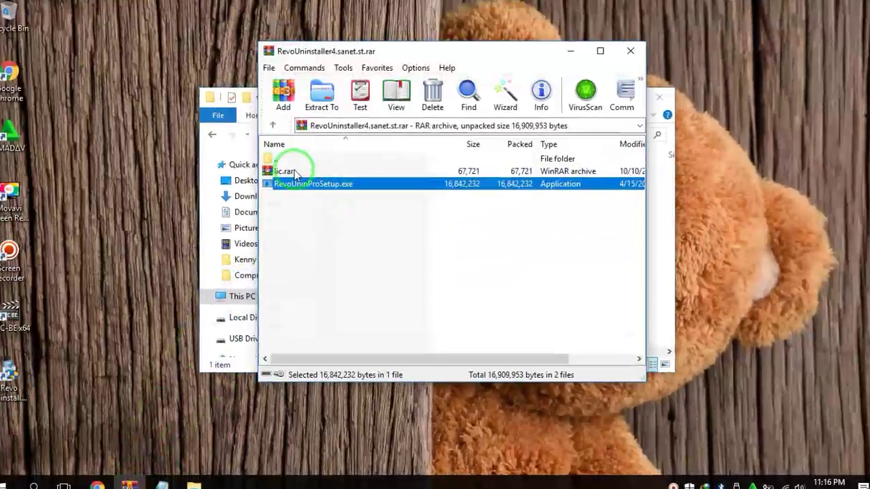
pyautogui.click(313, 171)
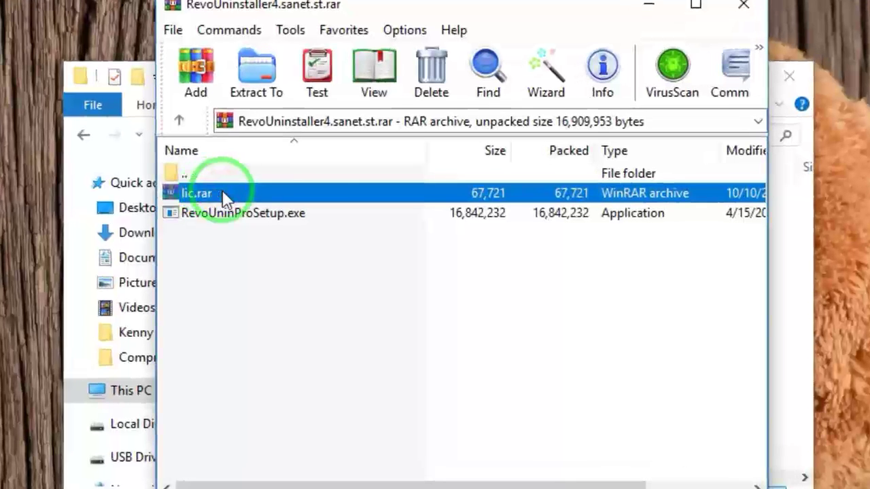
pyautogui.doubleClick(322, 191)
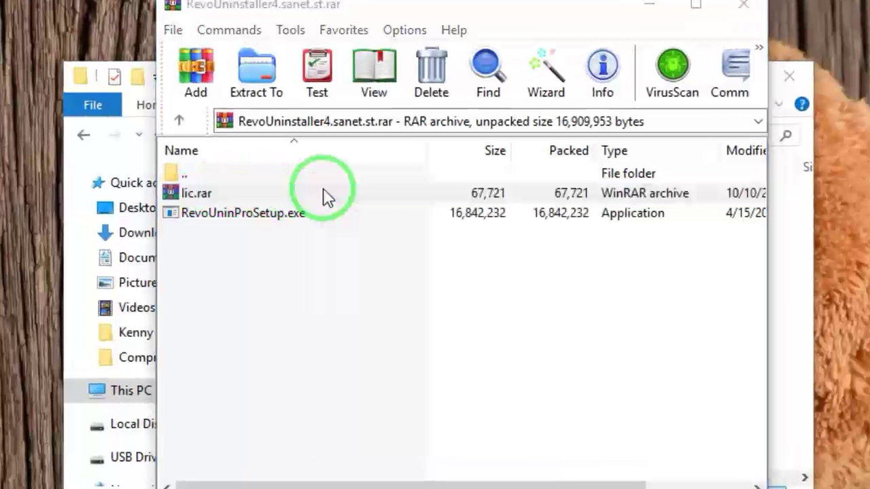
pyautogui.click(445, 56)
pyautogui.moveTo(445, 56); pyautogui.dragTo(248, 44)
pyautogui.click(658, 19)
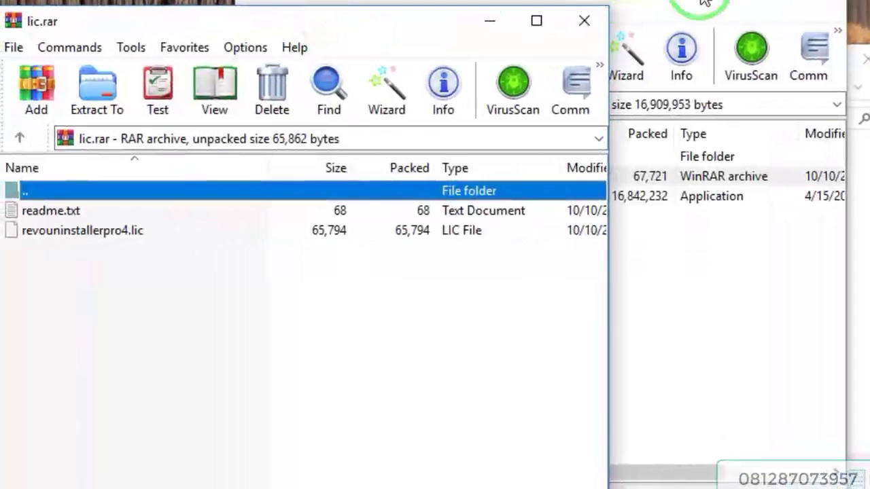
pyautogui.click(732, 3)
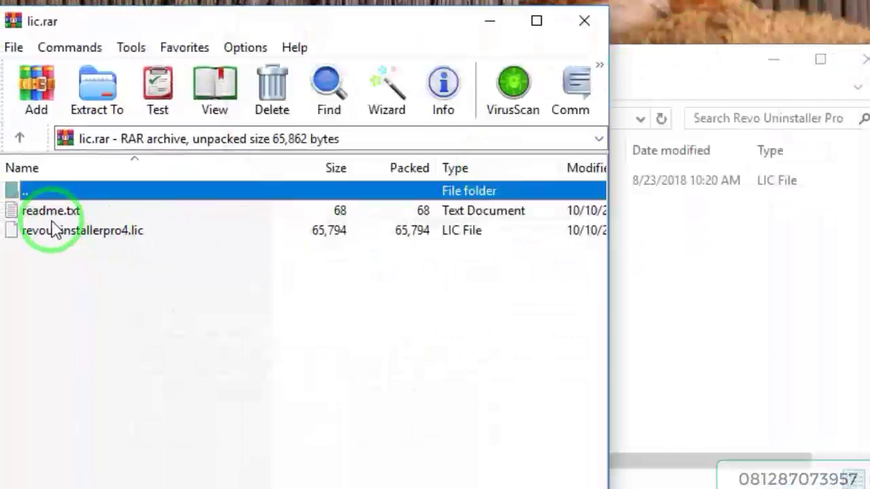
# Copy revouninstallerpro4.lic from lic.rar into the Revo Uninstaller Pro folder, replacing the existing file.
pyautogui.moveTo(53, 239); pyautogui.dragTo(149, 244)
pyautogui.moveTo(606, 266); pyautogui.dragTo(662, 284)
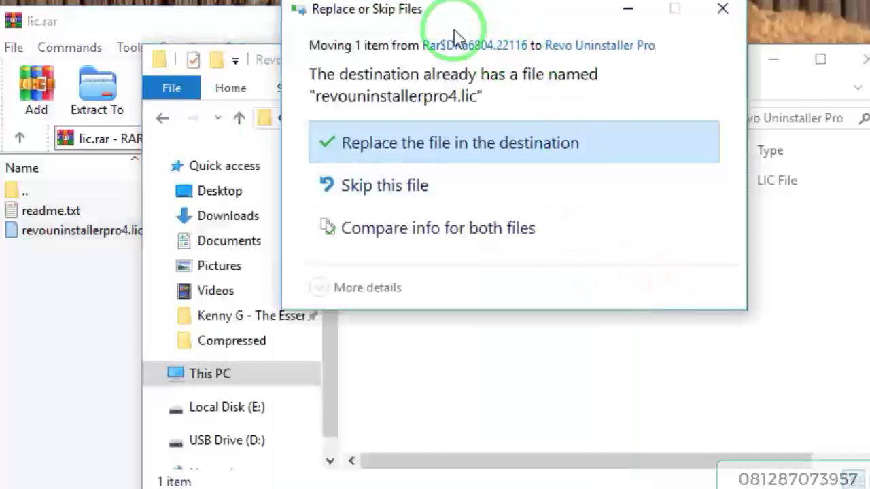
pyautogui.click(499, 153)
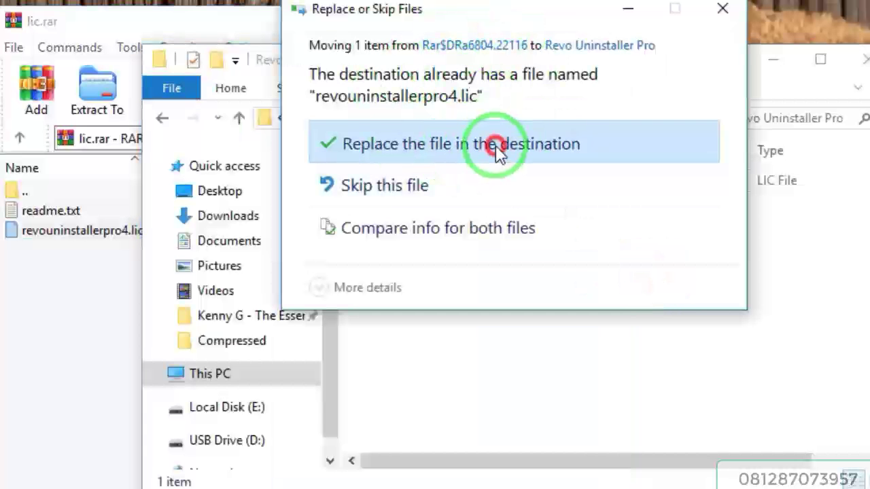
pyautogui.click(496, 148)
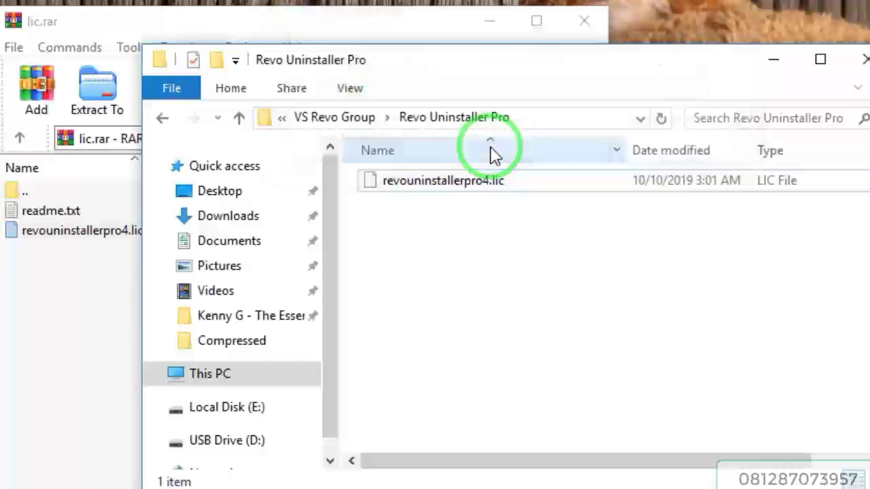
# Close the Revo Uninstaller Pro folder, the lic.rar window, the readme note and the RevoUninstaller4.sanet.st.rar archive.
pyautogui.click(855, 62)
pyautogui.moveTo(414, 25); pyautogui.dragTo(615, 63)
pyautogui.click(787, 62)
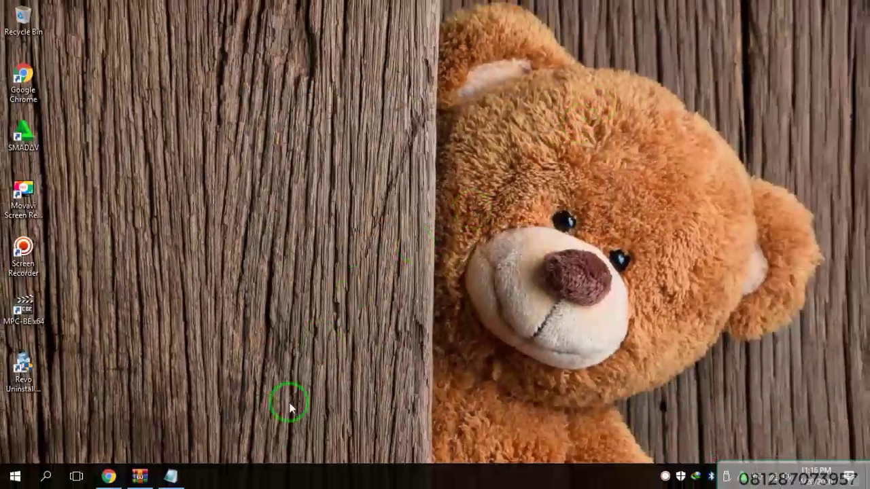
pyautogui.click(178, 477)
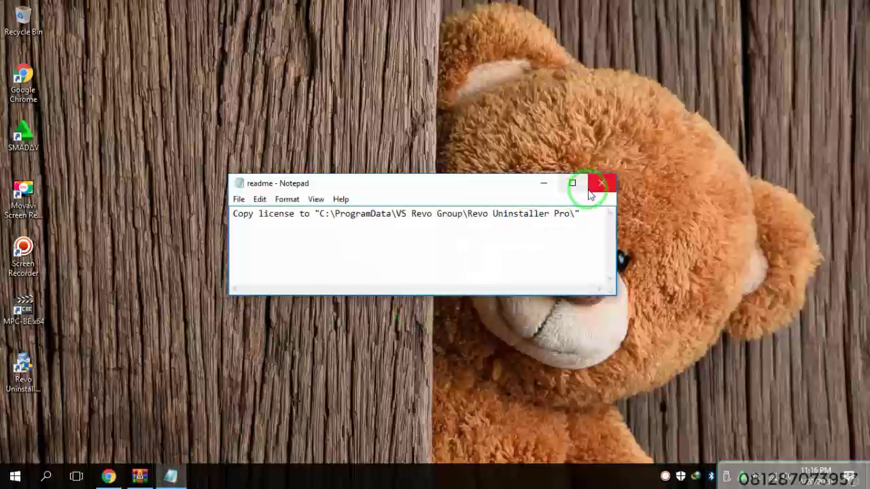
pyautogui.click(594, 185)
pyautogui.click(140, 478)
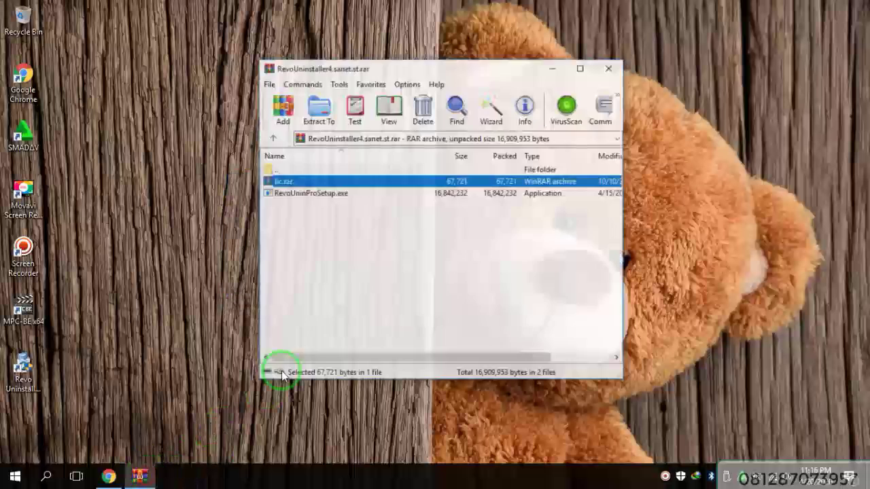
pyautogui.click(621, 53)
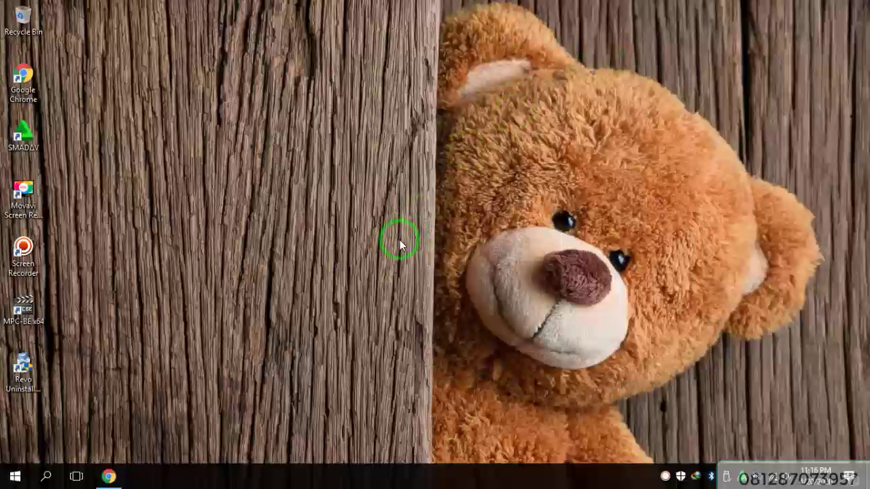
# Launch Revo Uninstaller Pro and start uninstalling Movavi Screen Recorder 11, with a system restore point and full registry backup.
pyautogui.click(23, 368)
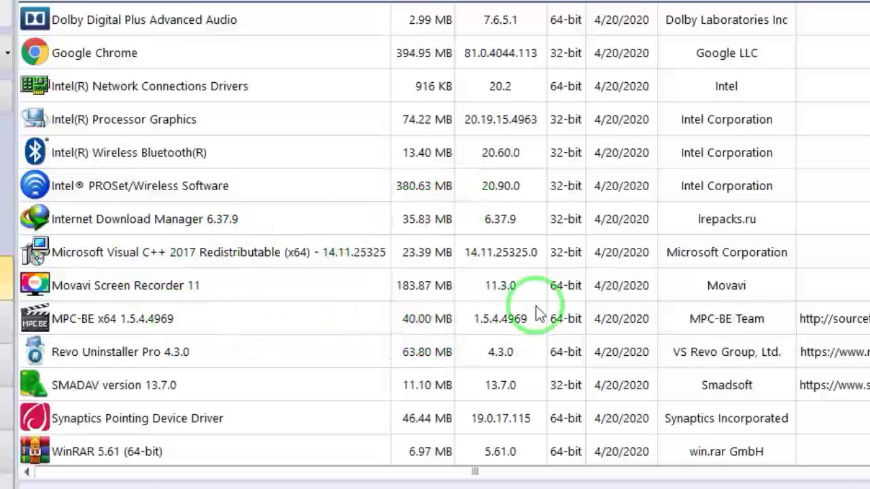
pyautogui.click(163, 292)
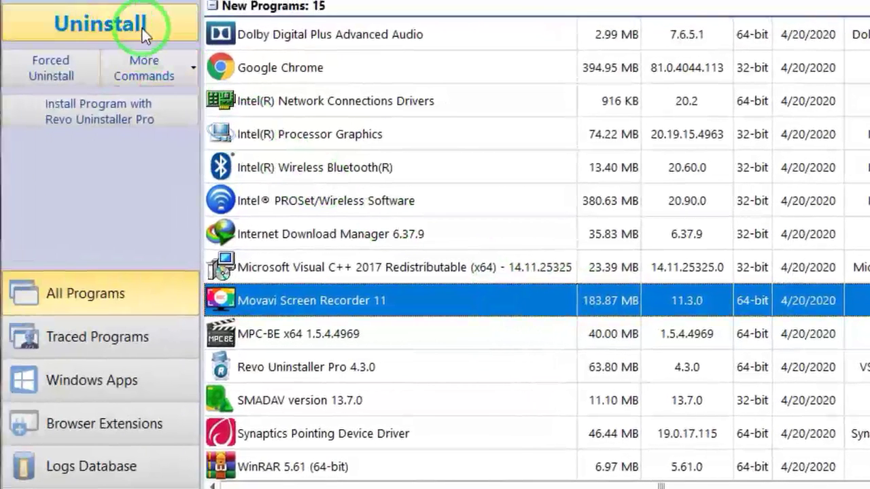
pyautogui.click(142, 27)
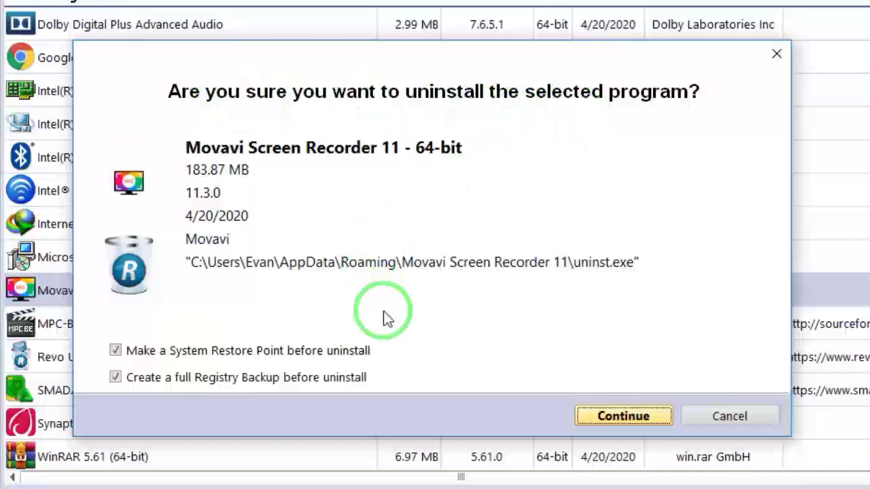
pyautogui.click(619, 420)
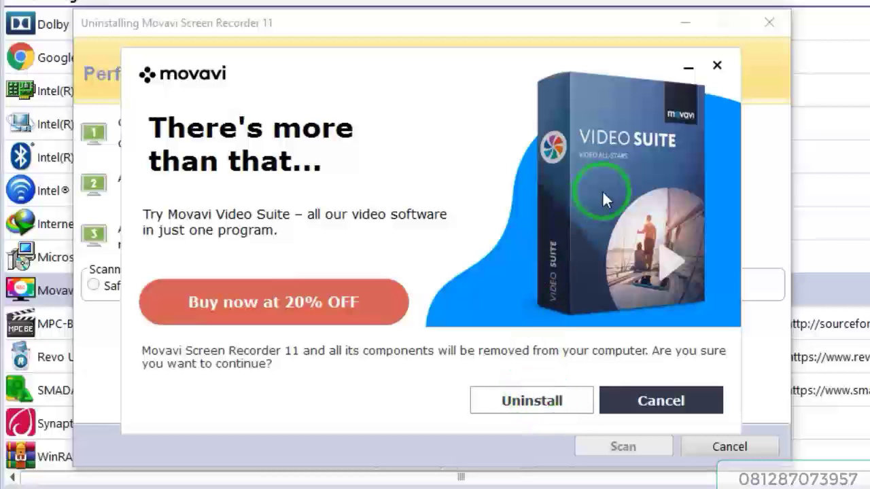
# Remove Movavi Screen Recorder 11 with its built-in uninstaller, also deleting all program settings.
pyautogui.click(521, 401)
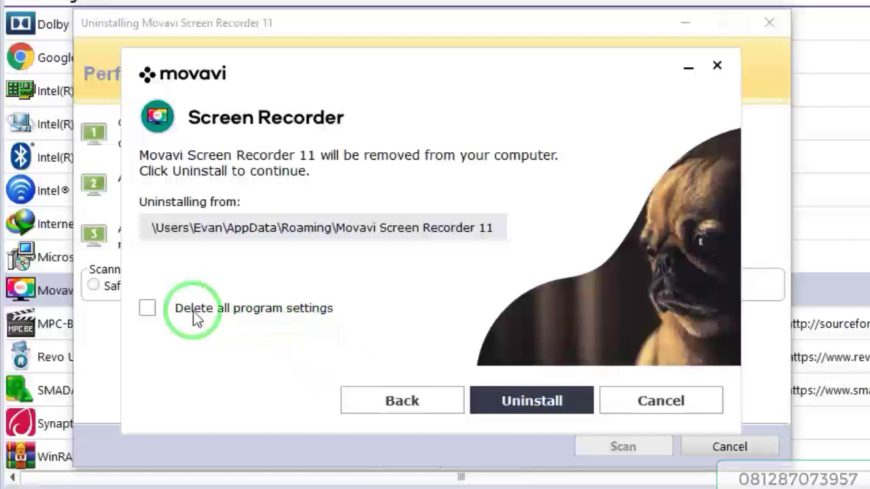
pyautogui.click(144, 309)
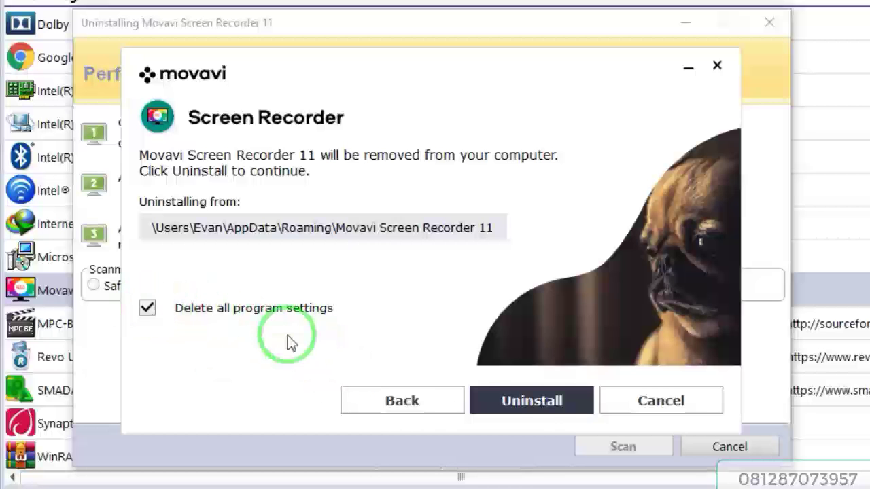
pyautogui.click(538, 401)
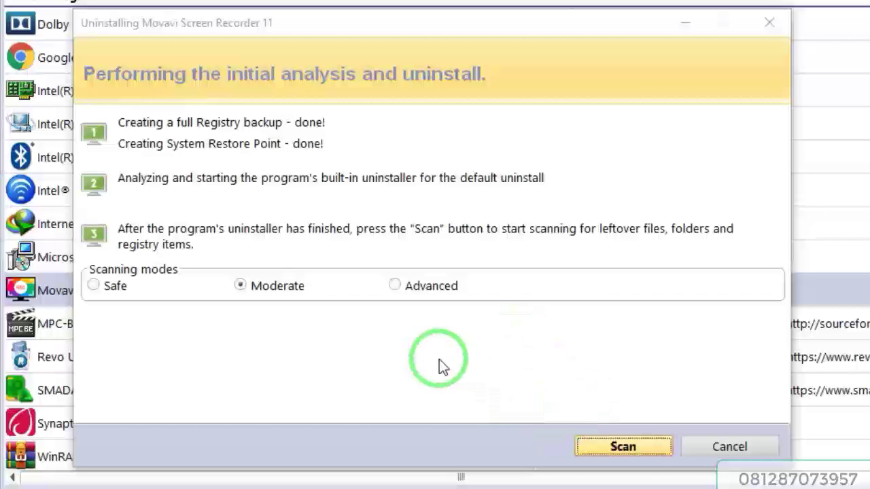
# Scan for Movavi Screen Recorder 11 leftovers in Moderate mode and delete all leftover registry items.
pyautogui.click(625, 447)
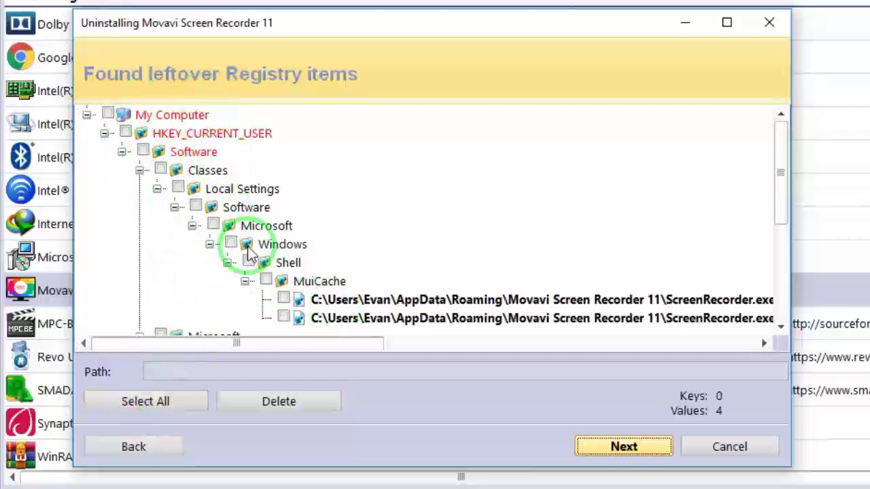
pyautogui.click(168, 404)
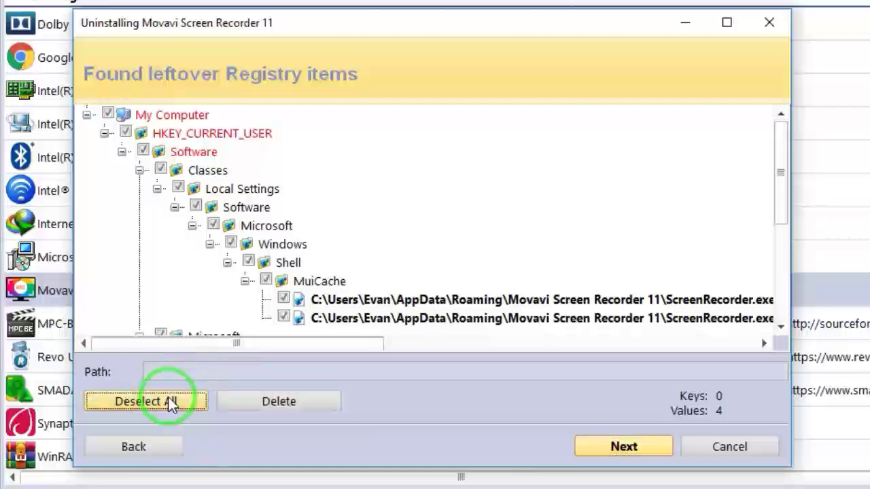
pyautogui.click(299, 403)
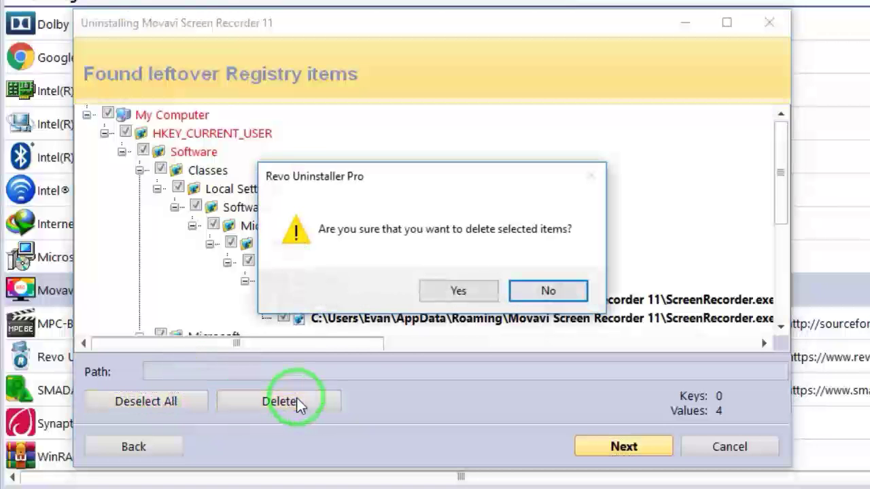
pyautogui.click(458, 292)
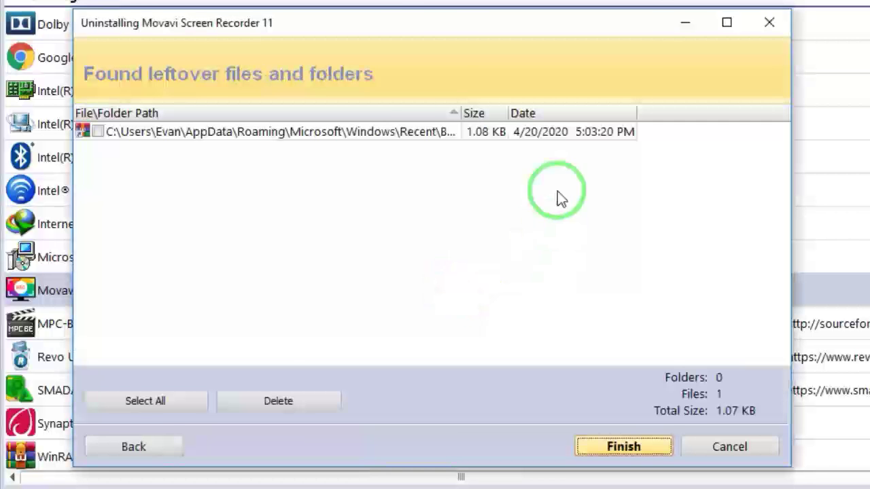
# Select and delete all leftover files and folders of Movavi Screen Recorder 11.
pyautogui.click(155, 403)
pyautogui.click(274, 398)
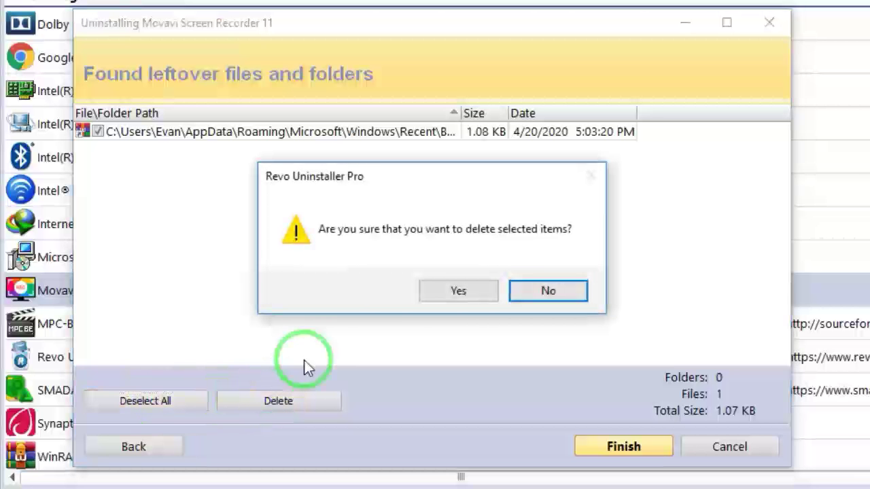
pyautogui.click(466, 295)
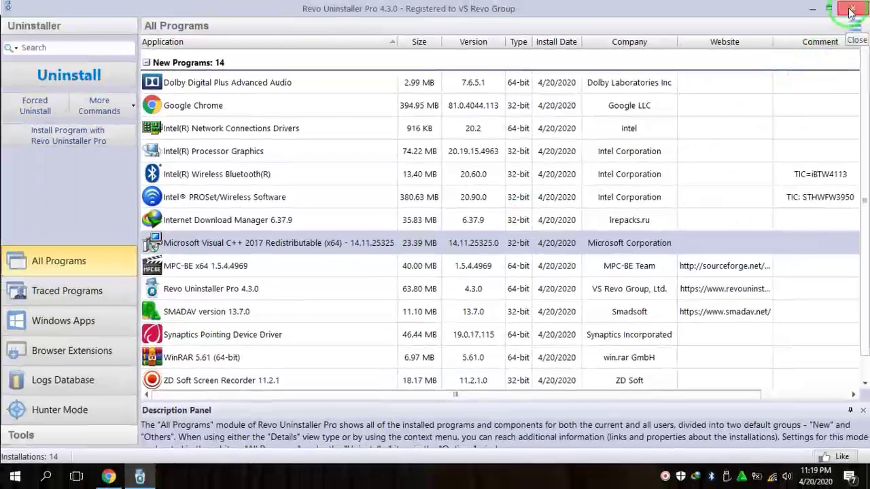
# Close Revo Uninstaller Pro and force the unresponsive Google Chrome window to close.
pyautogui.click(851, 10)
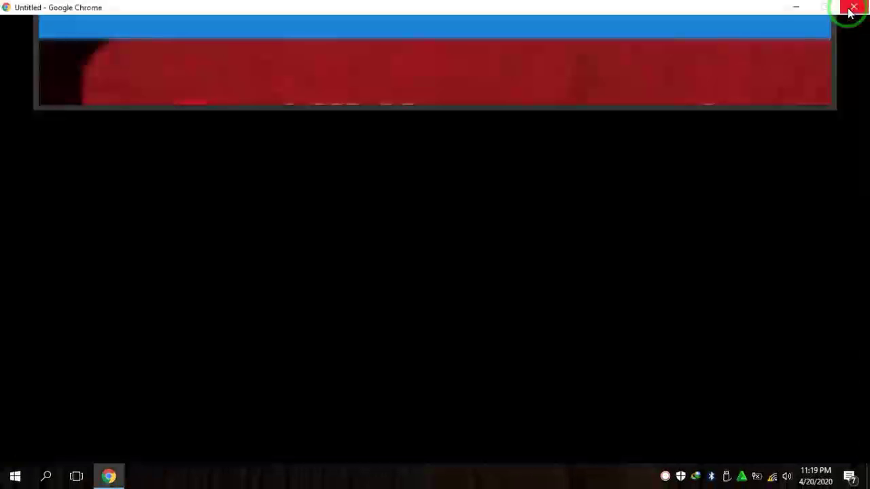
pyautogui.click(800, 11)
pyautogui.click(383, 252)
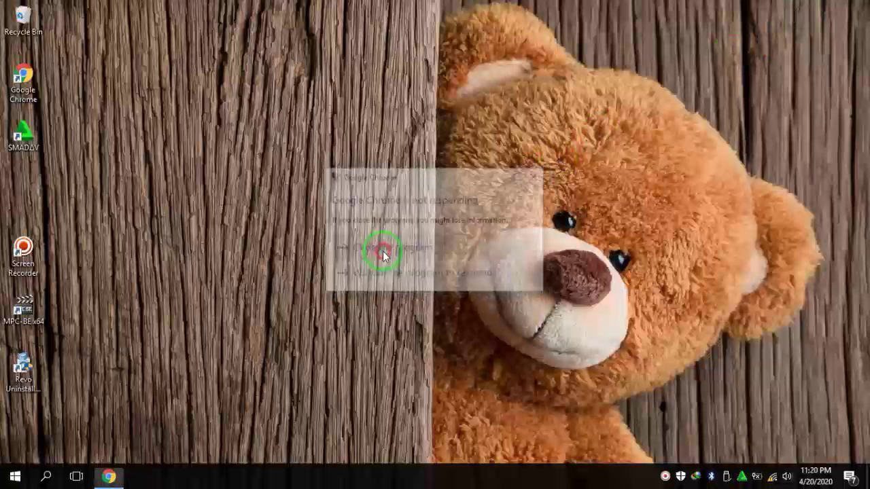
pyautogui.click(378, 271)
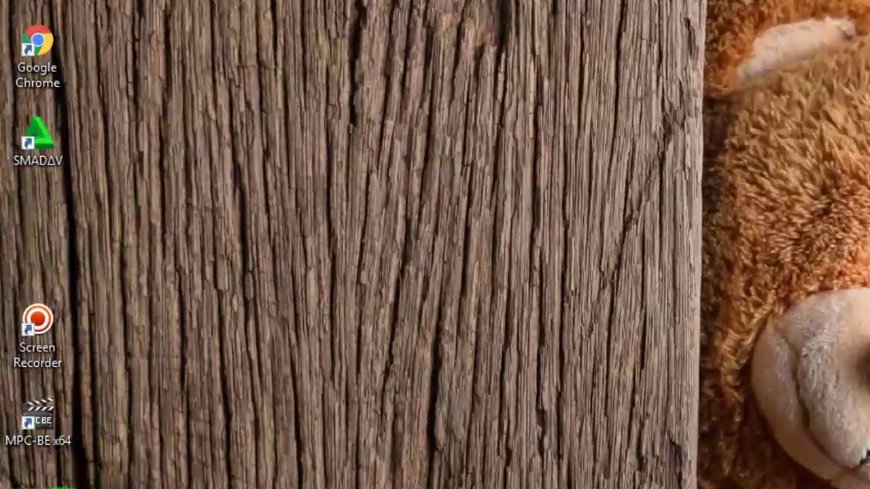
# Move the Revo Uninstaller Pro desktop icon into the gap below SMADAV and permanently empty the Recycle Bin.
pyautogui.moveTo(26, 389); pyautogui.dragTo(54, 299)
pyautogui.moveTo(83, 381); pyautogui.dragTo(41, 246)
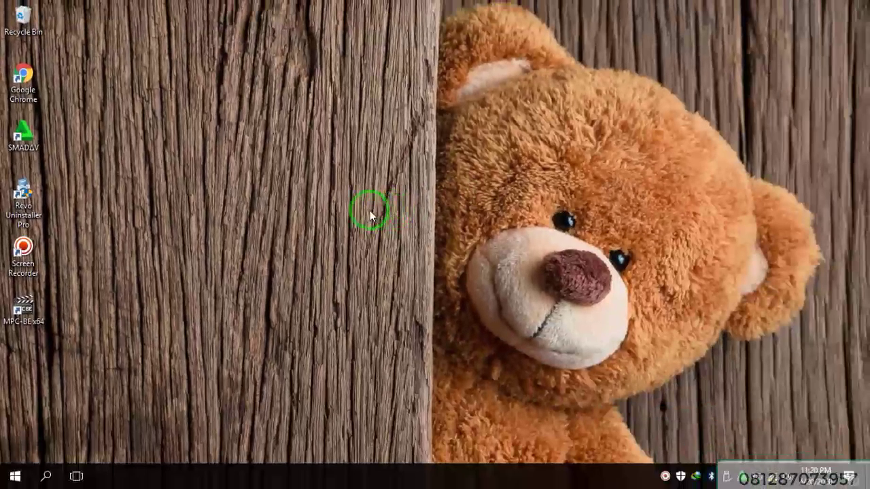
pyautogui.rightClick(25, 19)
pyautogui.click(64, 43)
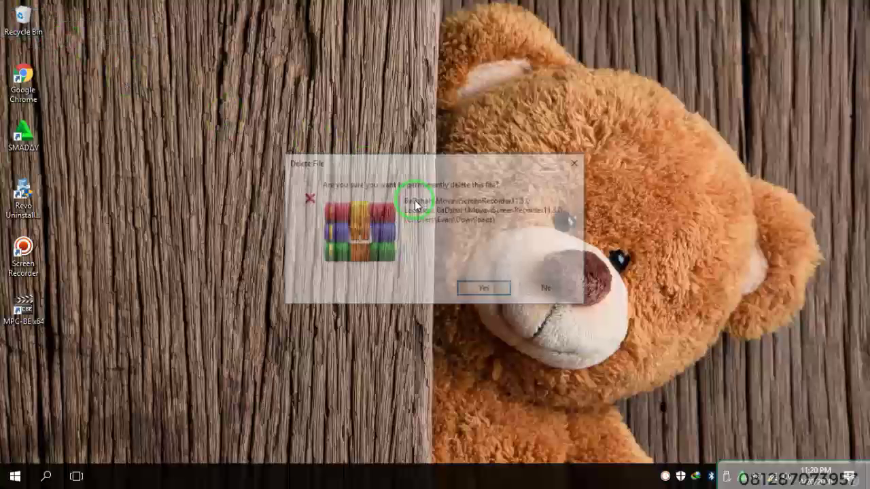
pyautogui.click(485, 290)
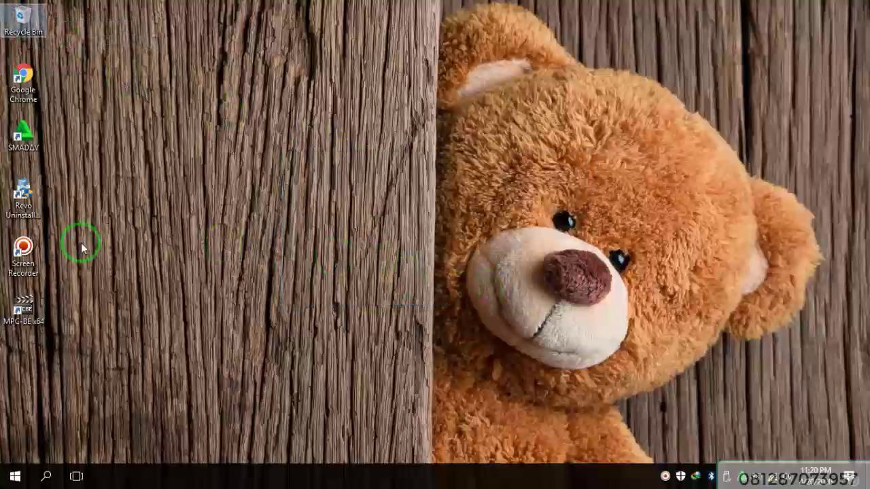